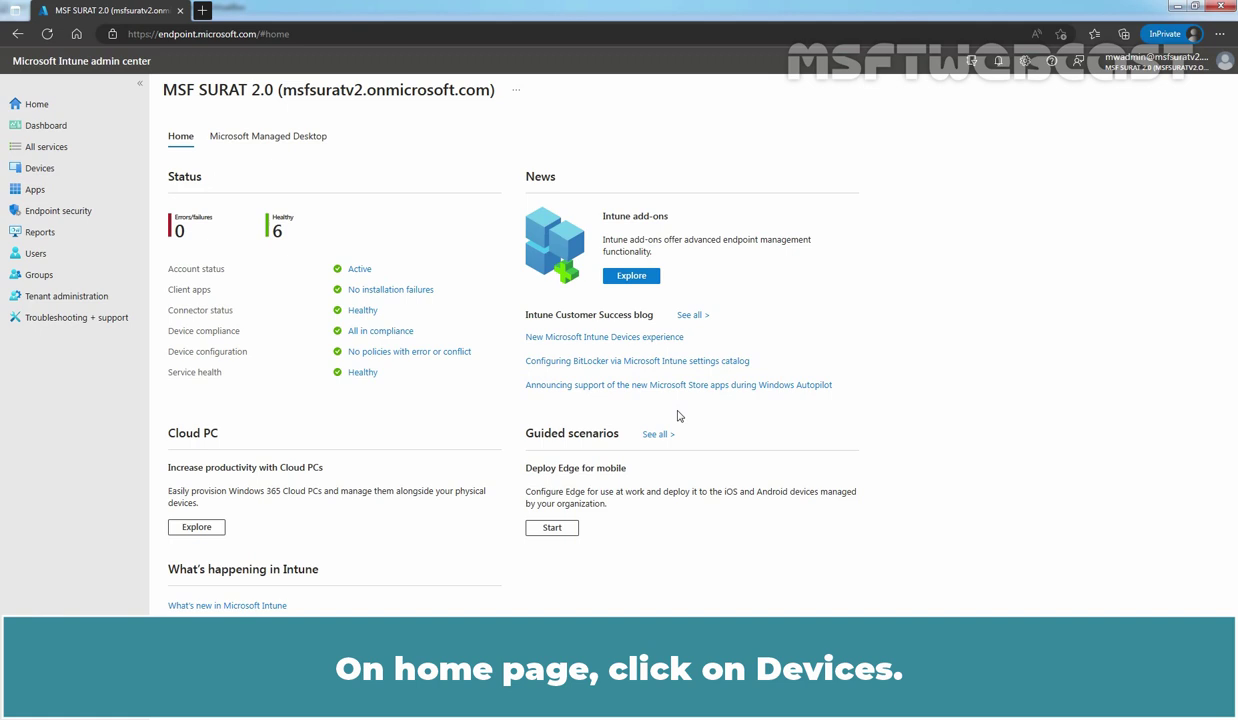
- Open the LABWIN10-CLI01 device overview from the All devices list
{"action": "left_click", "coordinate": [40, 168]}
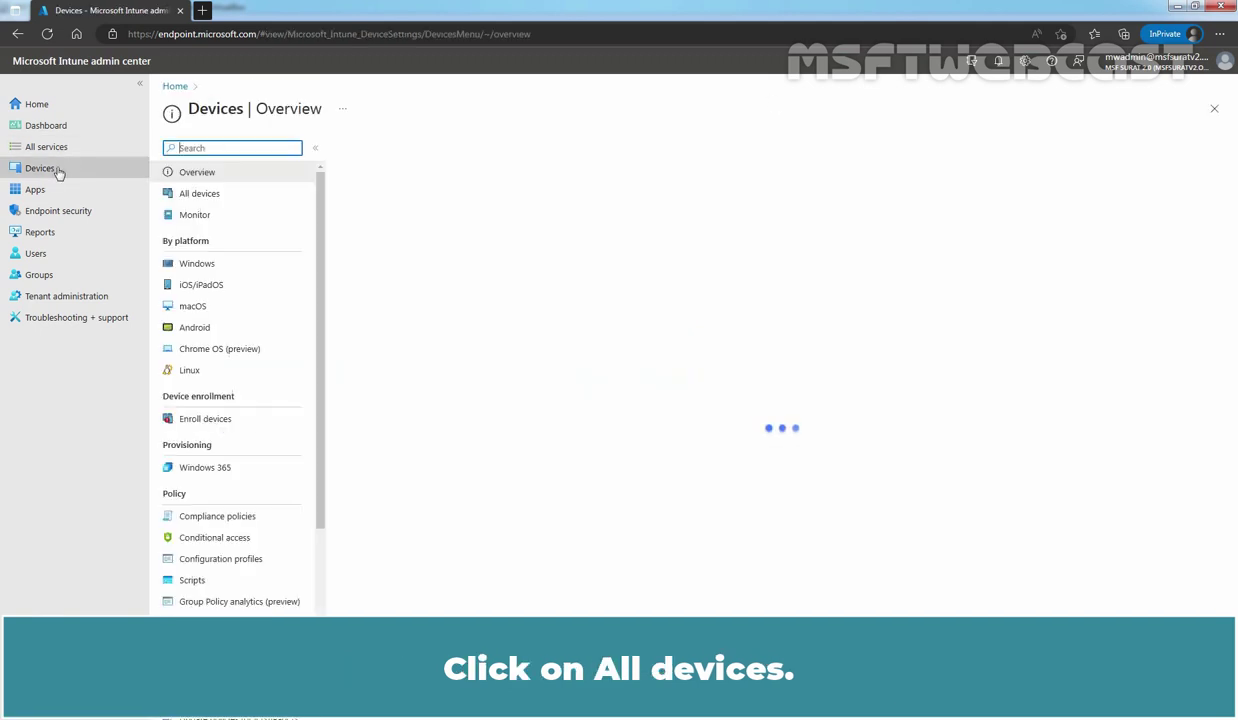
{"action": "left_click", "coordinate": [208, 195]}
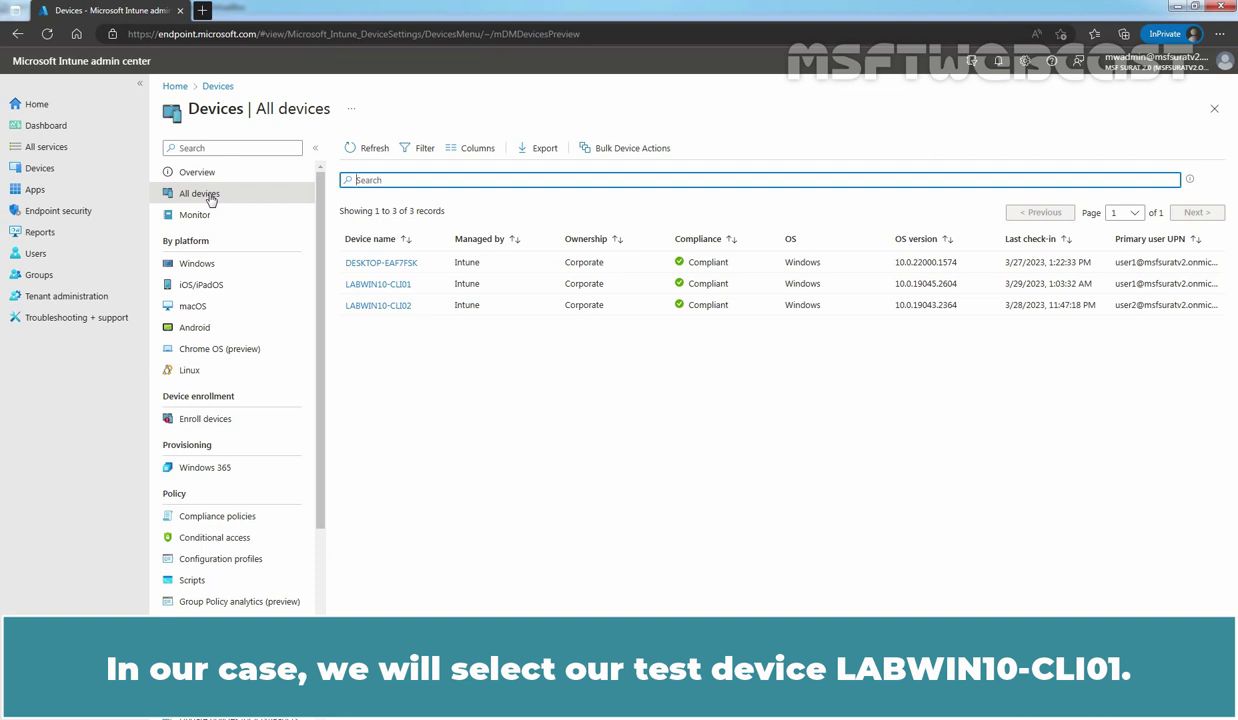
{"action": "left_click", "coordinate": [376, 287]}
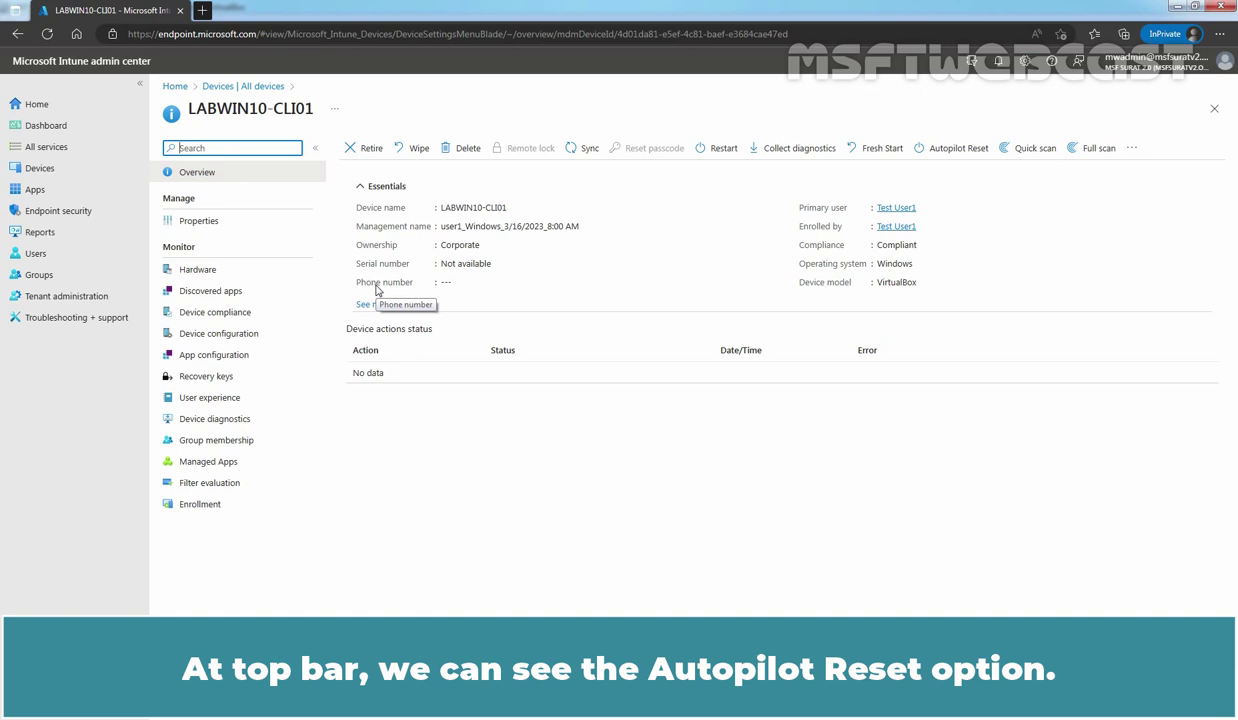
- Issue and confirm an Autopilot Reset for LABWIN10-CLI01
{"action": "left_click", "coordinate": [958, 150]}
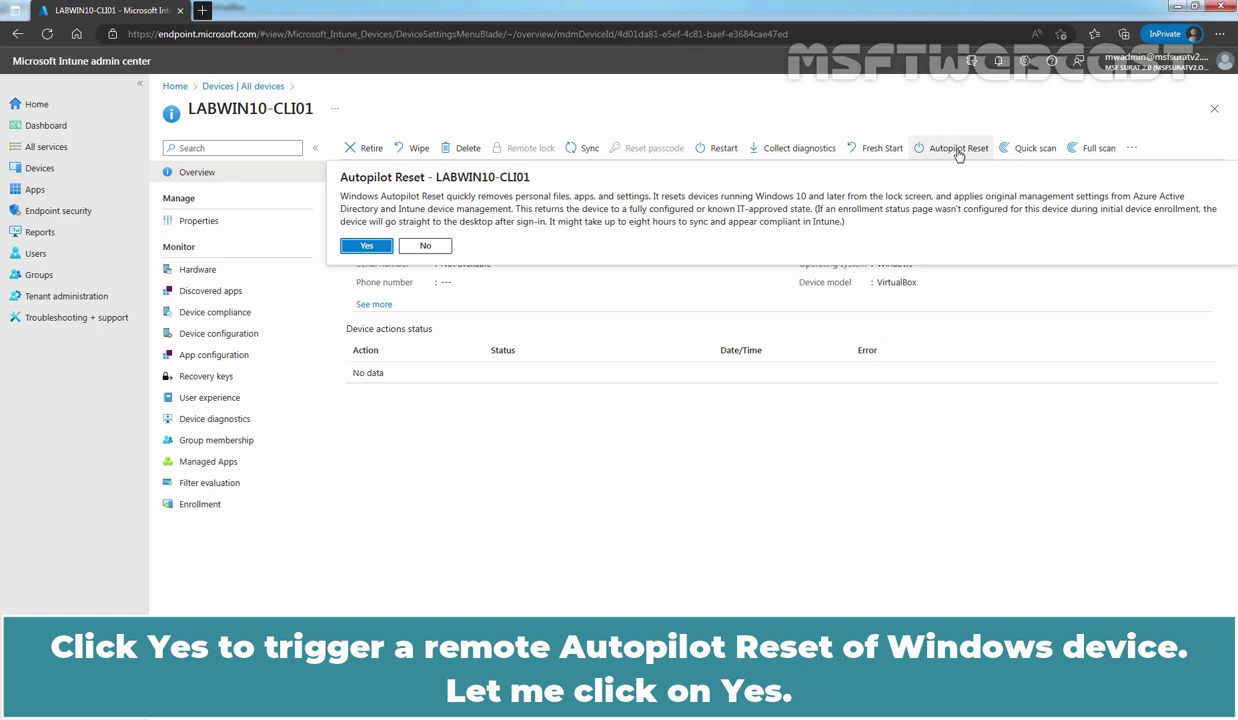
{"action": "left_click", "coordinate": [366, 248]}
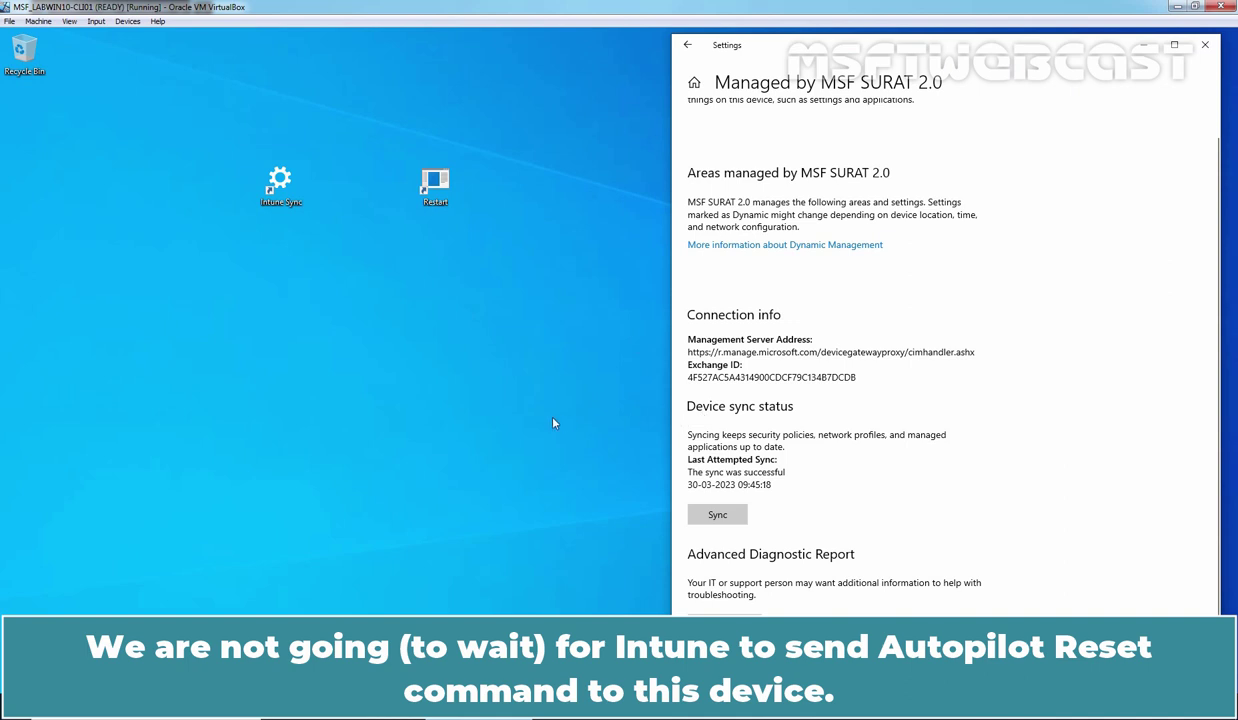
- Sync the Windows 10 VM with Intune from its Access work or school settings
{"action": "left_click", "coordinate": [554, 423]}
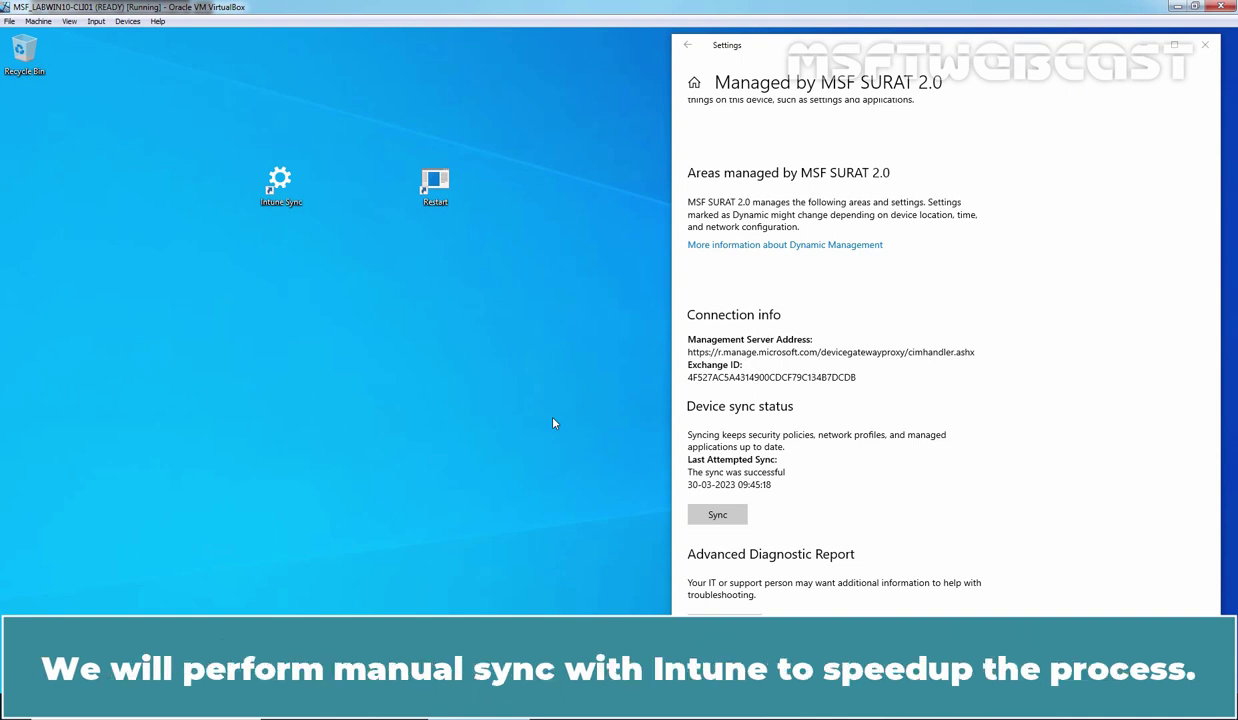
{"action": "left_click", "coordinate": [710, 516]}
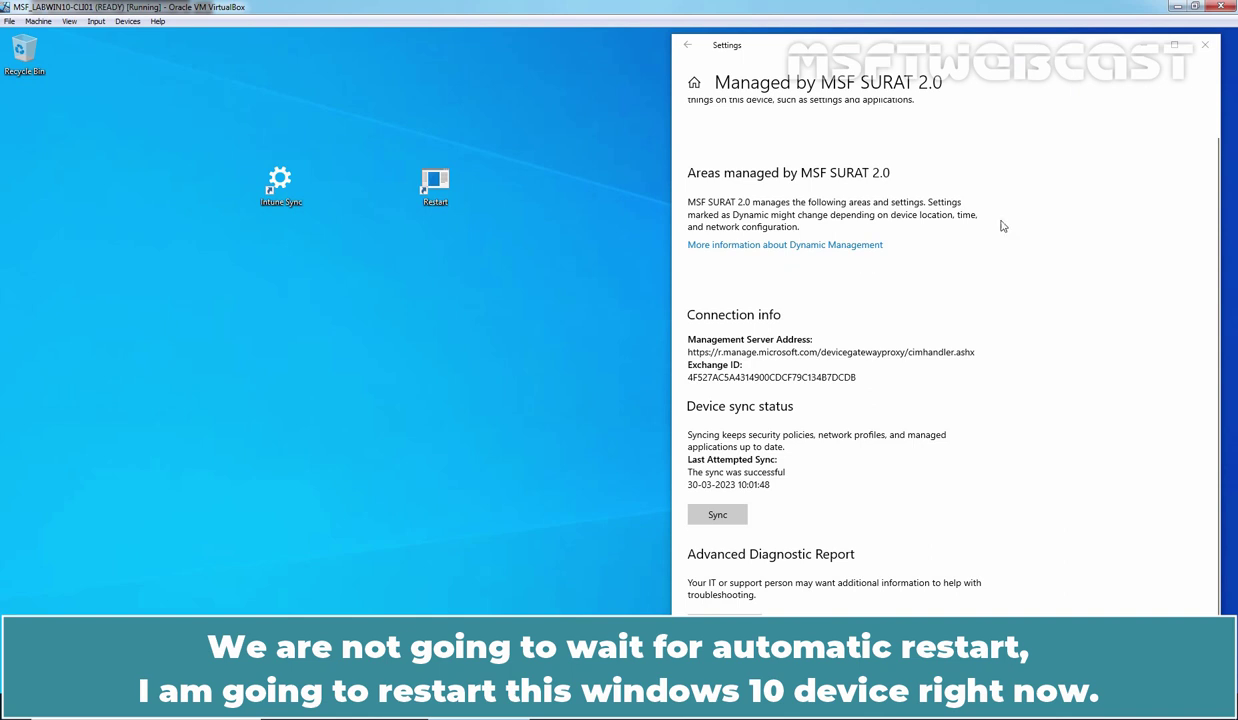
- Close the Settings window and restart the VM via its desktop Restart shortcut
{"action": "left_click", "coordinate": [1207, 45]}
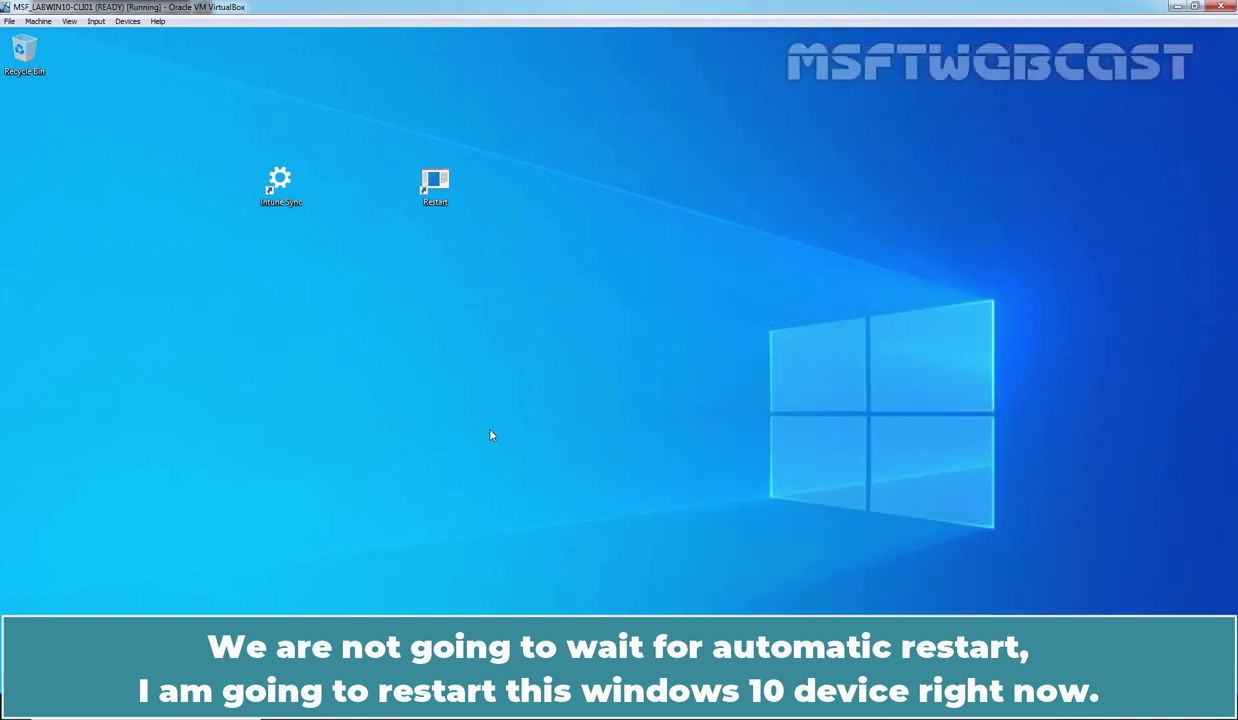
{"action": "double_click", "coordinate": [440, 180]}
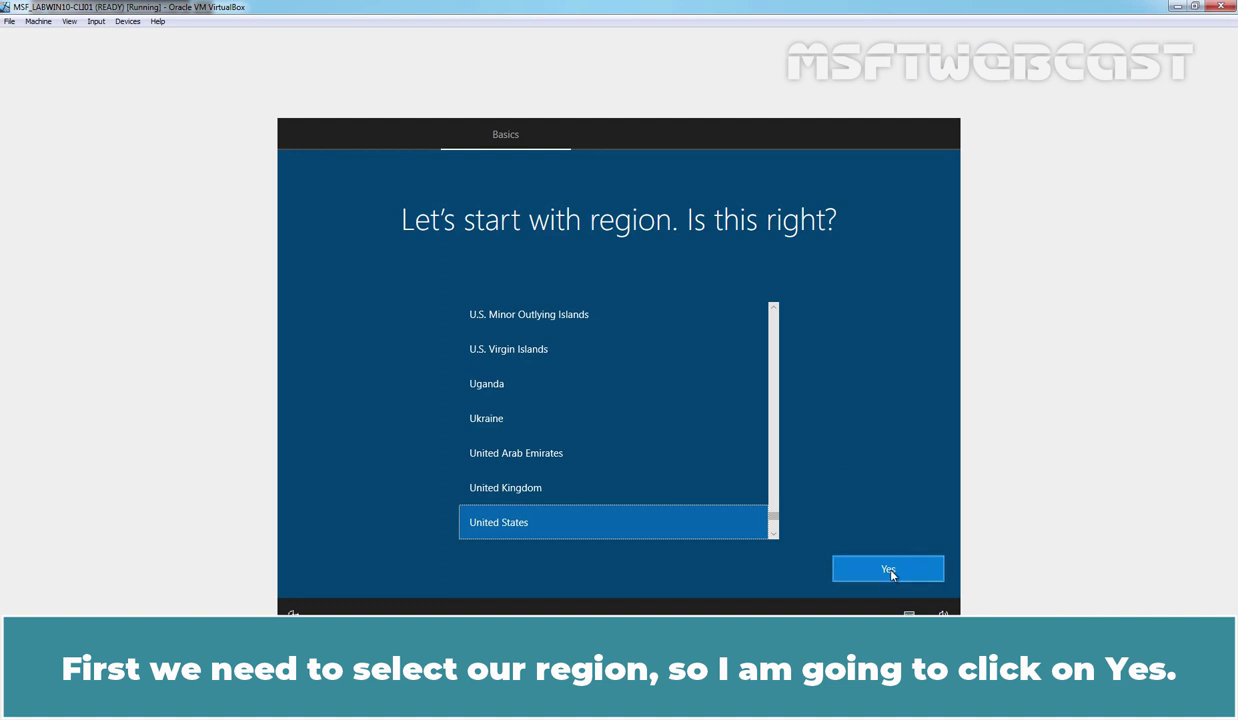
- Accept United States region, US keyboard, no second layout, the license and default privacy settings
{"action": "left_click", "coordinate": [885, 567]}
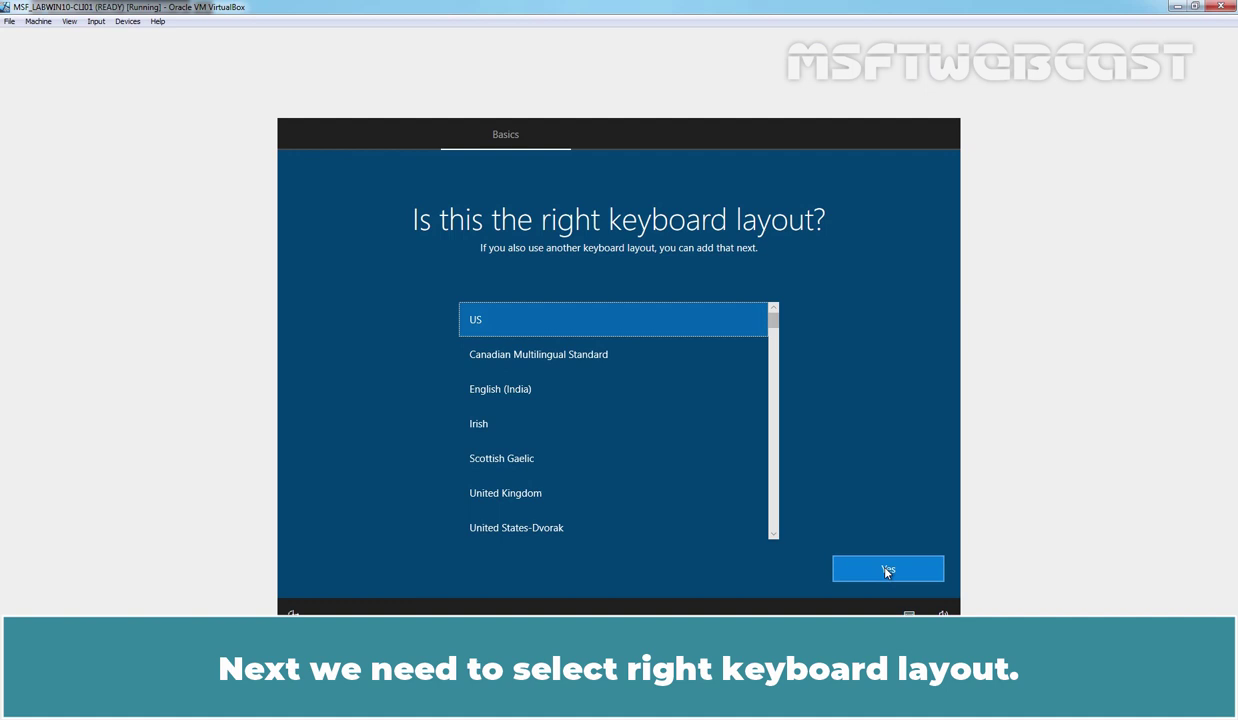
{"action": "left_click", "coordinate": [886, 569]}
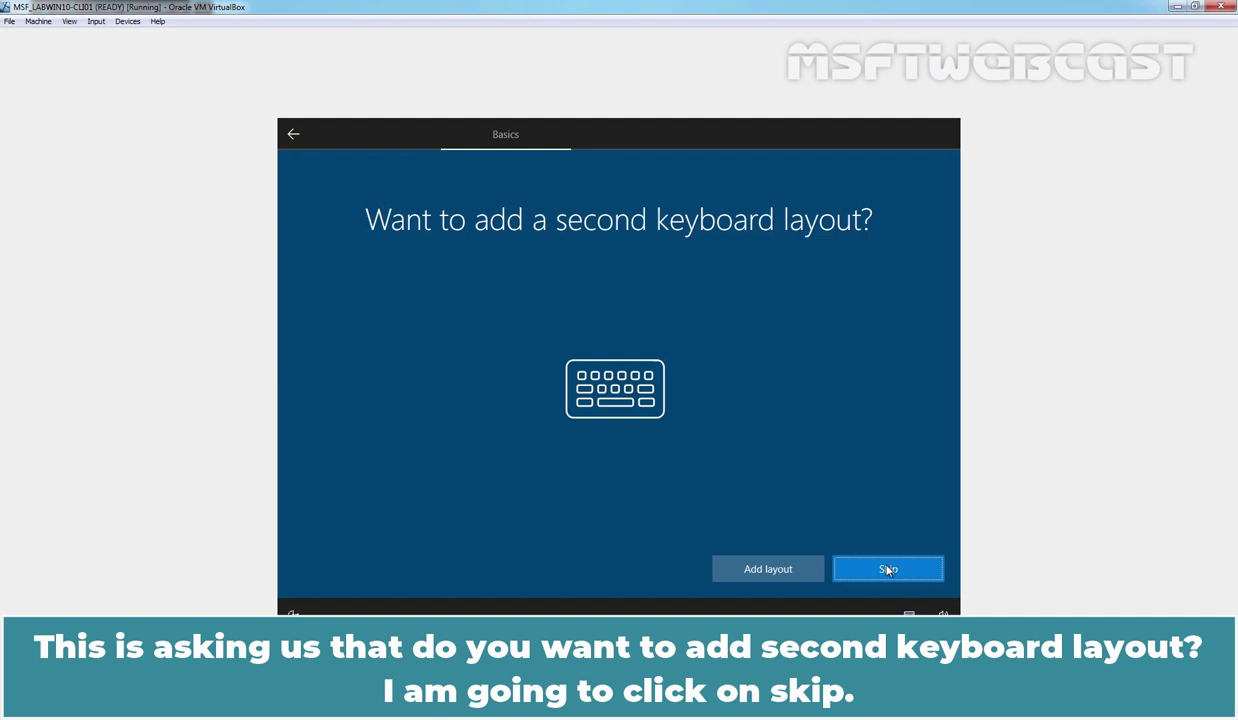
{"action": "left_click", "coordinate": [887, 569]}
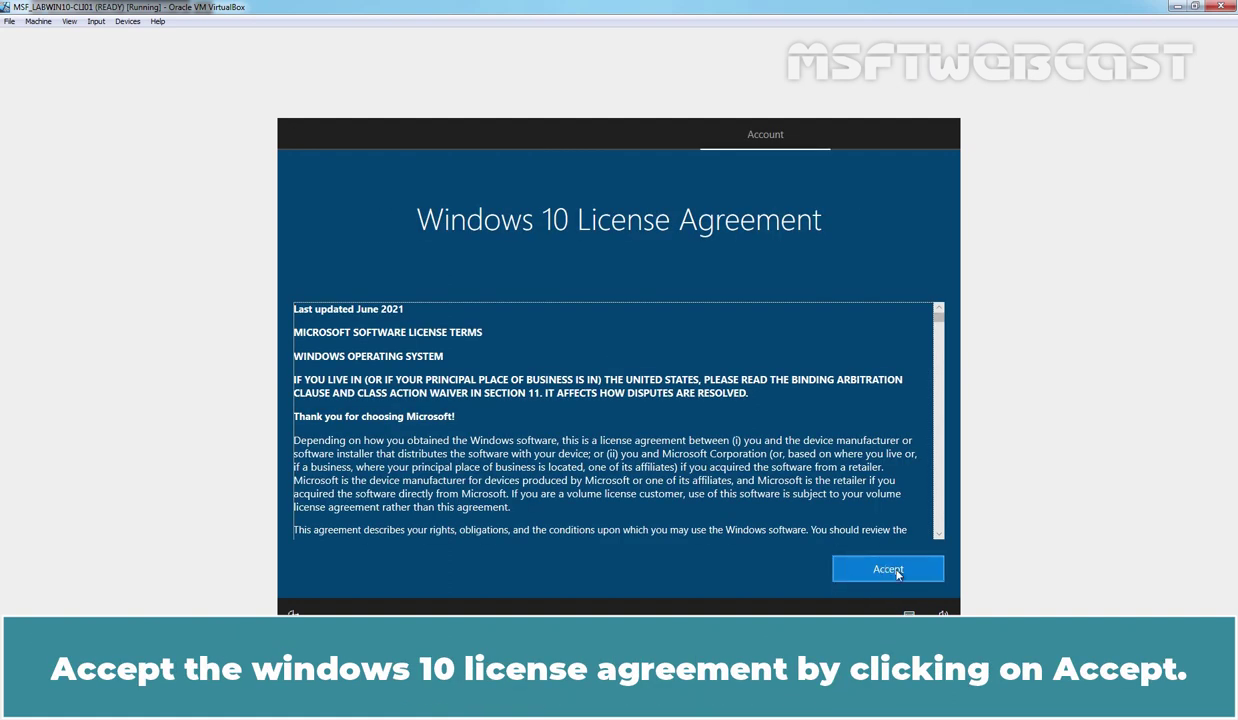
{"action": "left_click", "coordinate": [884, 569]}
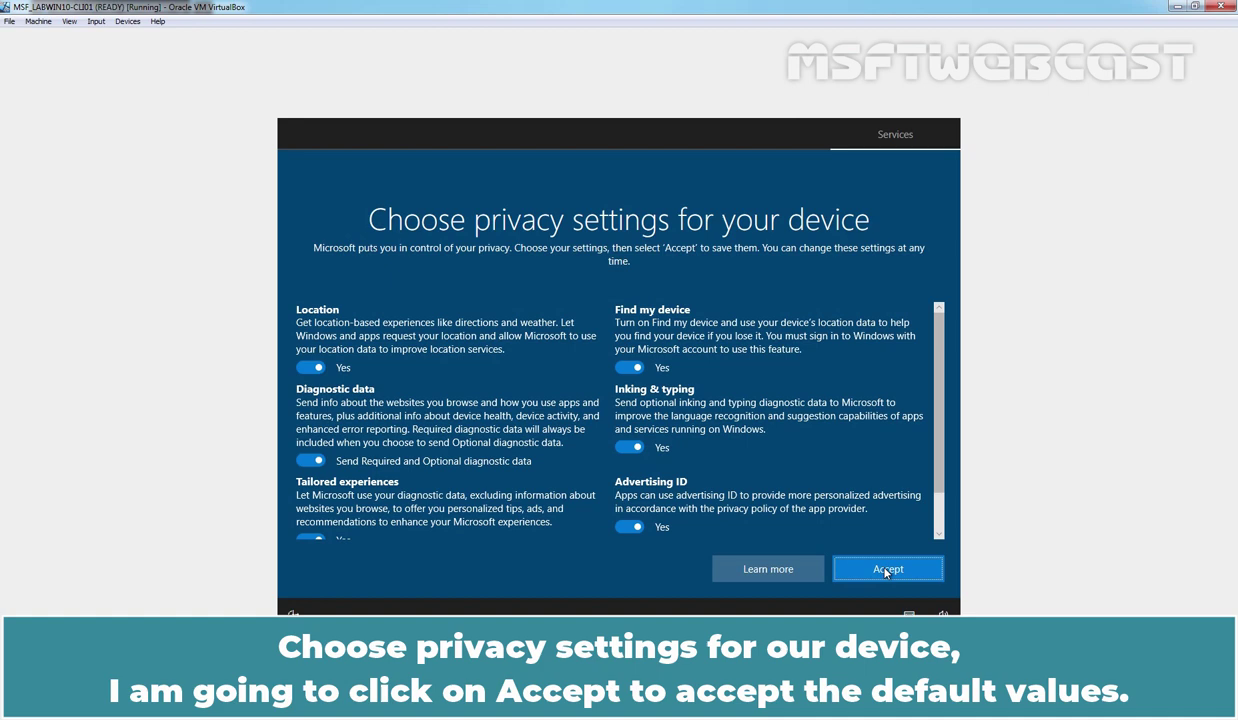
{"action": "left_click", "coordinate": [885, 570]}
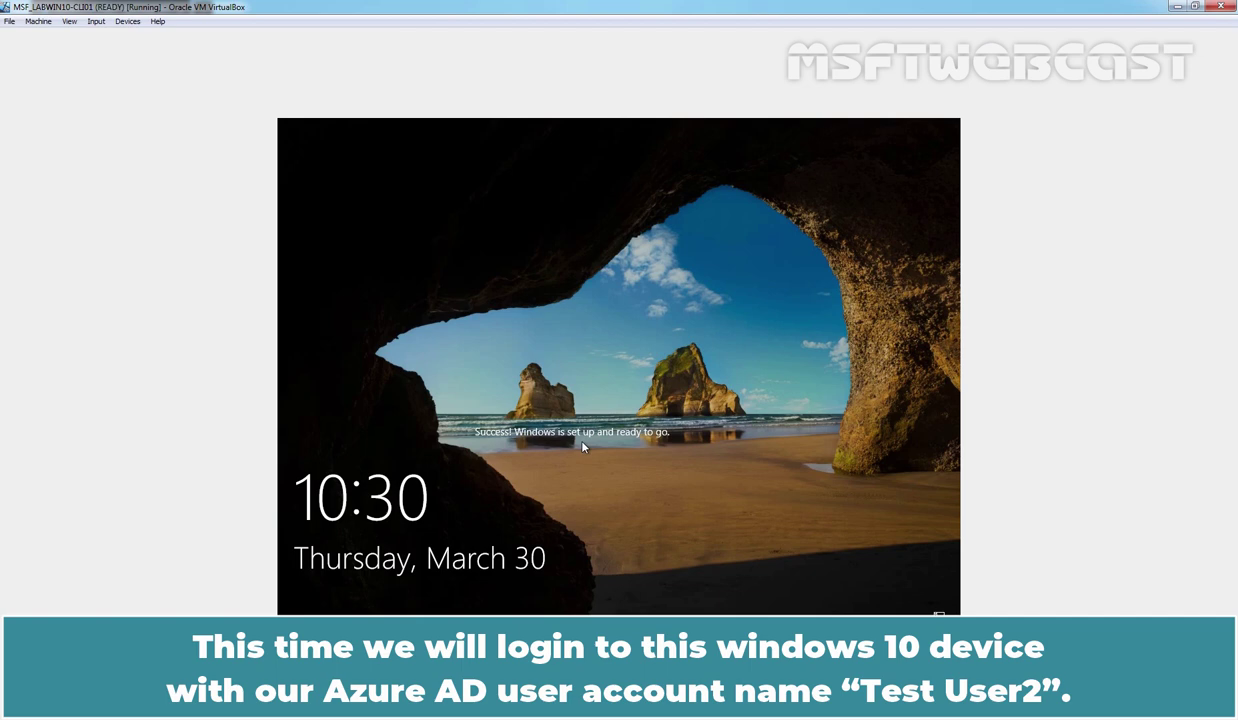
- Sign in to the VM with the second test user's e-mail and password, then start Windows Hello setup
{"action": "left_click", "coordinate": [583, 447]}
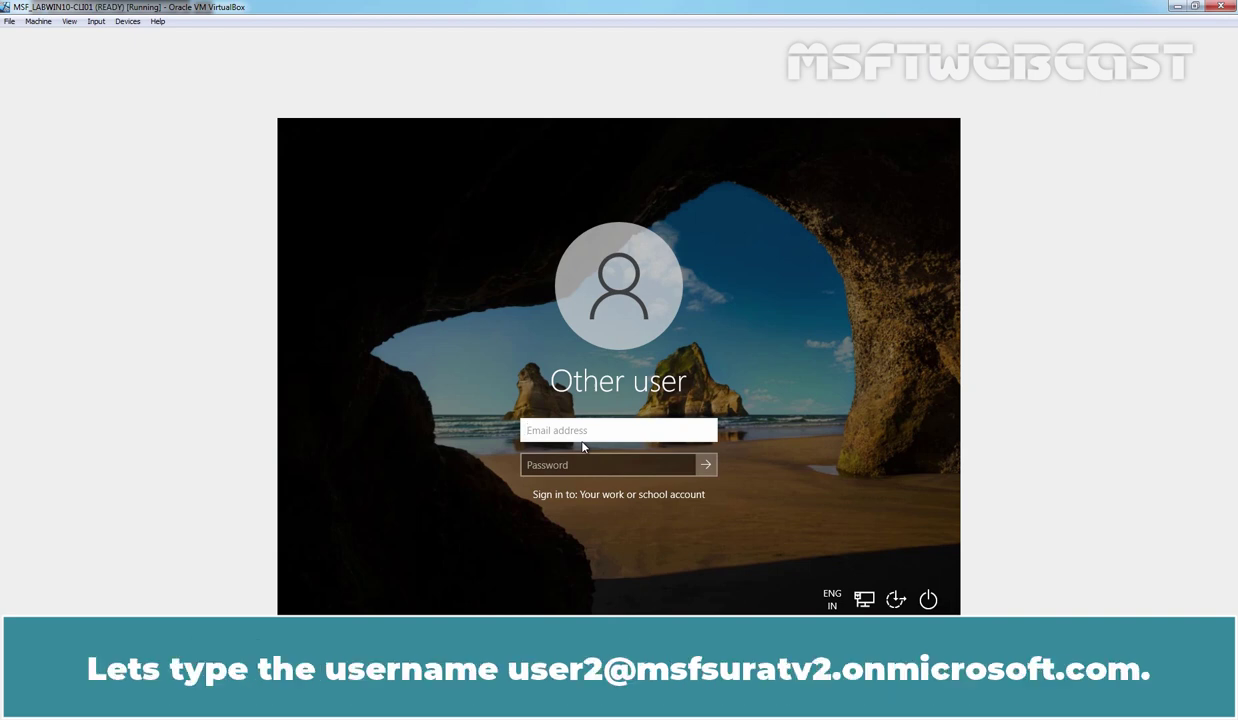
{"action": "key", "text": "Tab"}
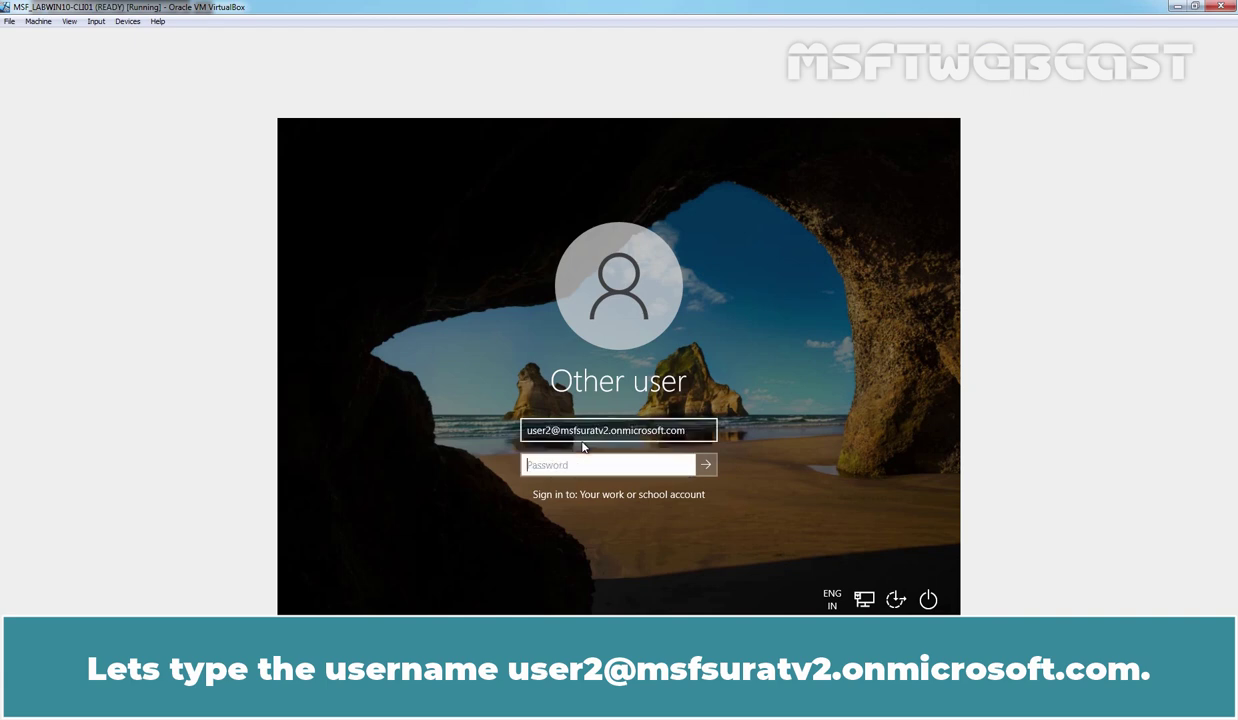
{"action": "type", "text": "**********"}
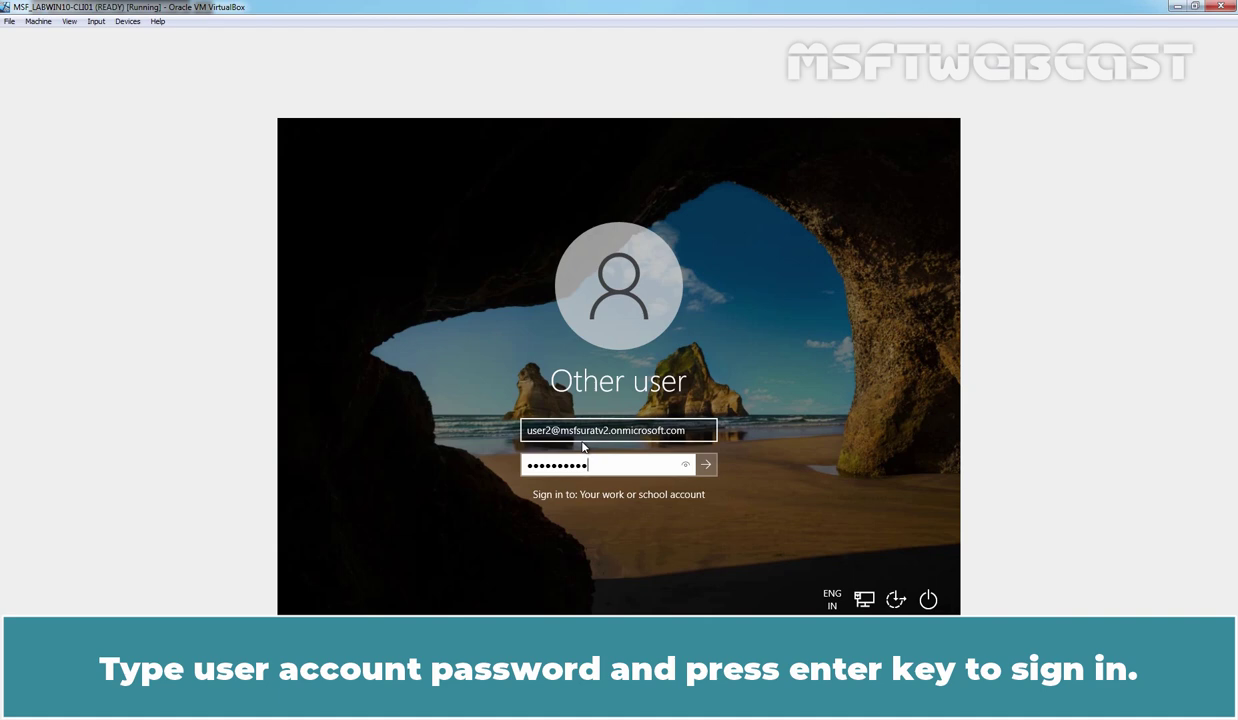
{"action": "key", "text": "Return"}
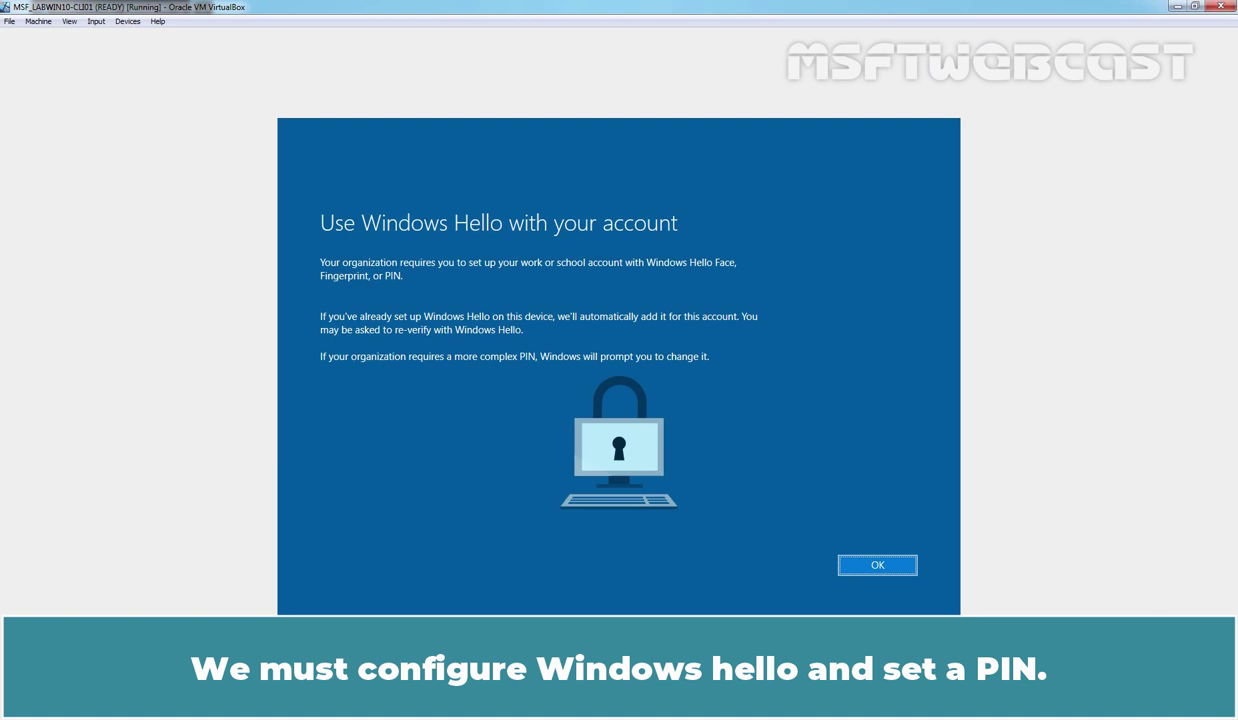
{"action": "left_click", "coordinate": [878, 566]}
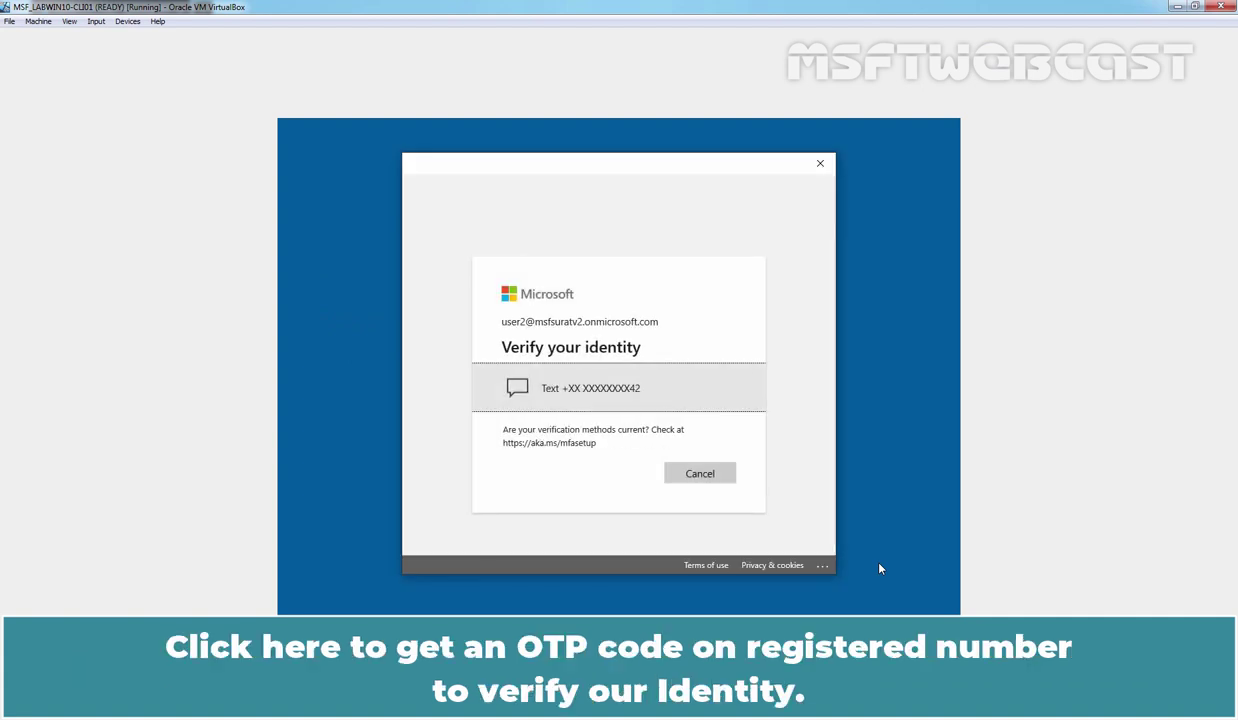
- Verify the user's identity with the text-message verification code
{"action": "left_click", "coordinate": [596, 391]}
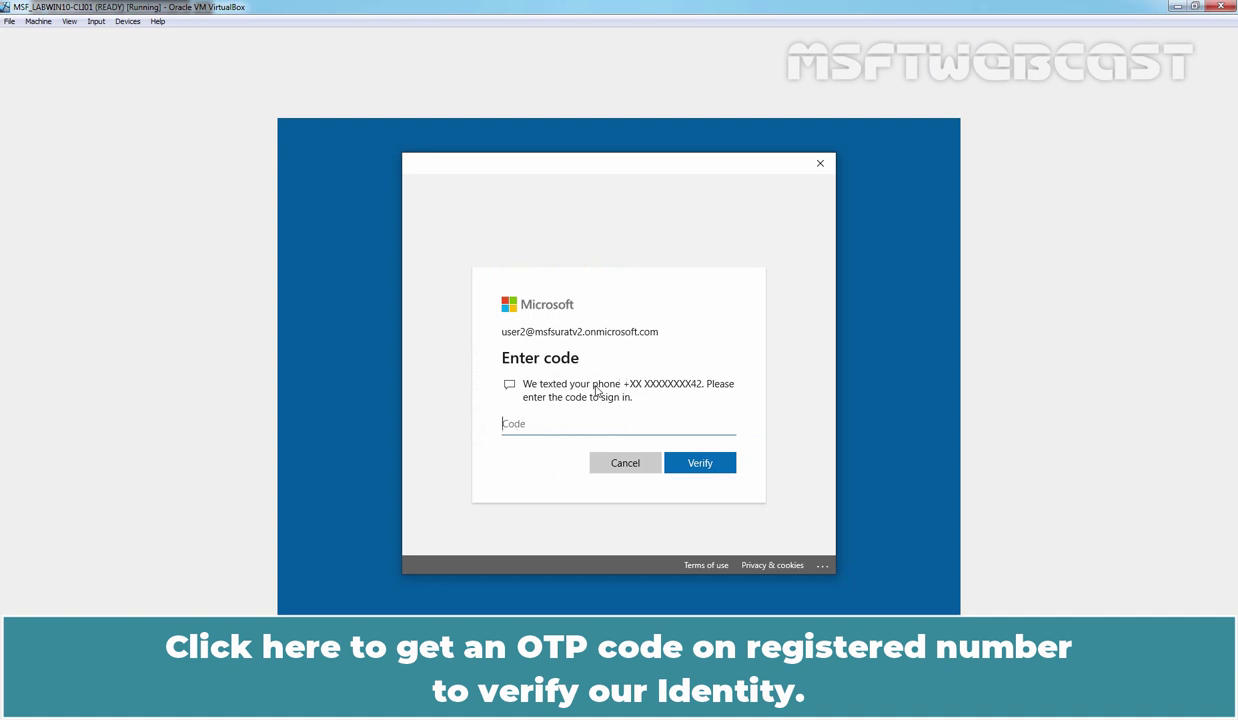
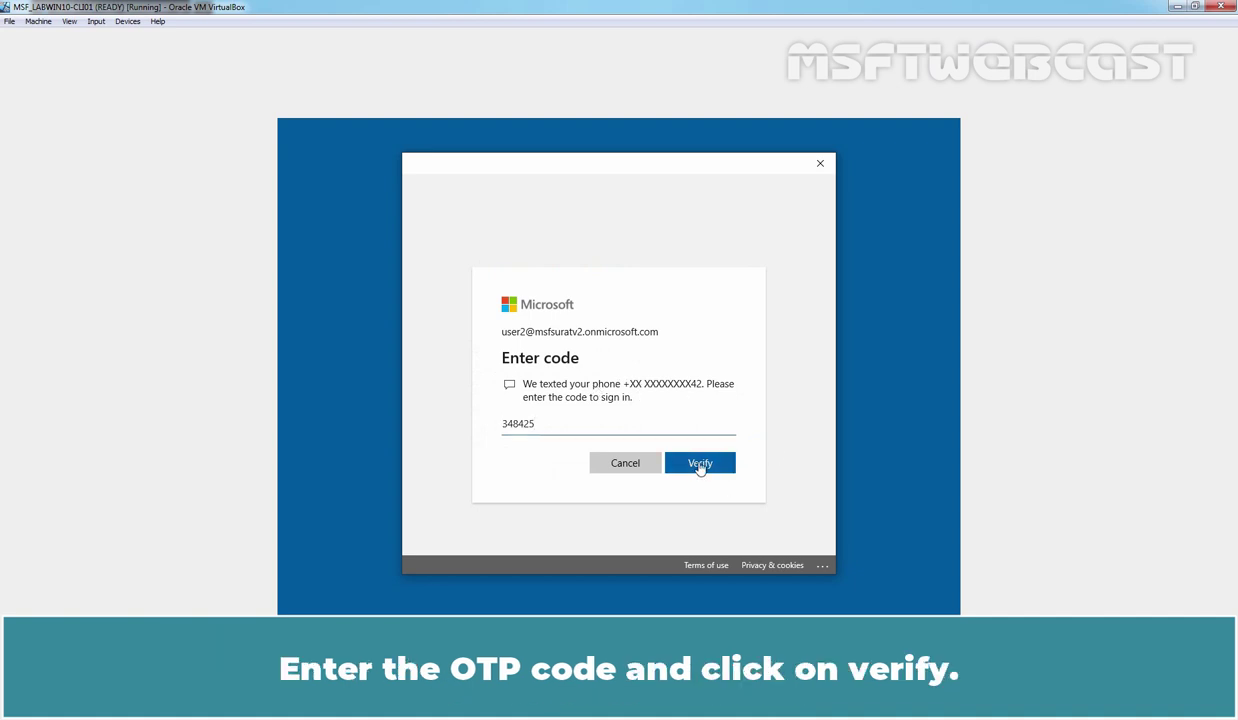
{"action": "left_click", "coordinate": [700, 465]}
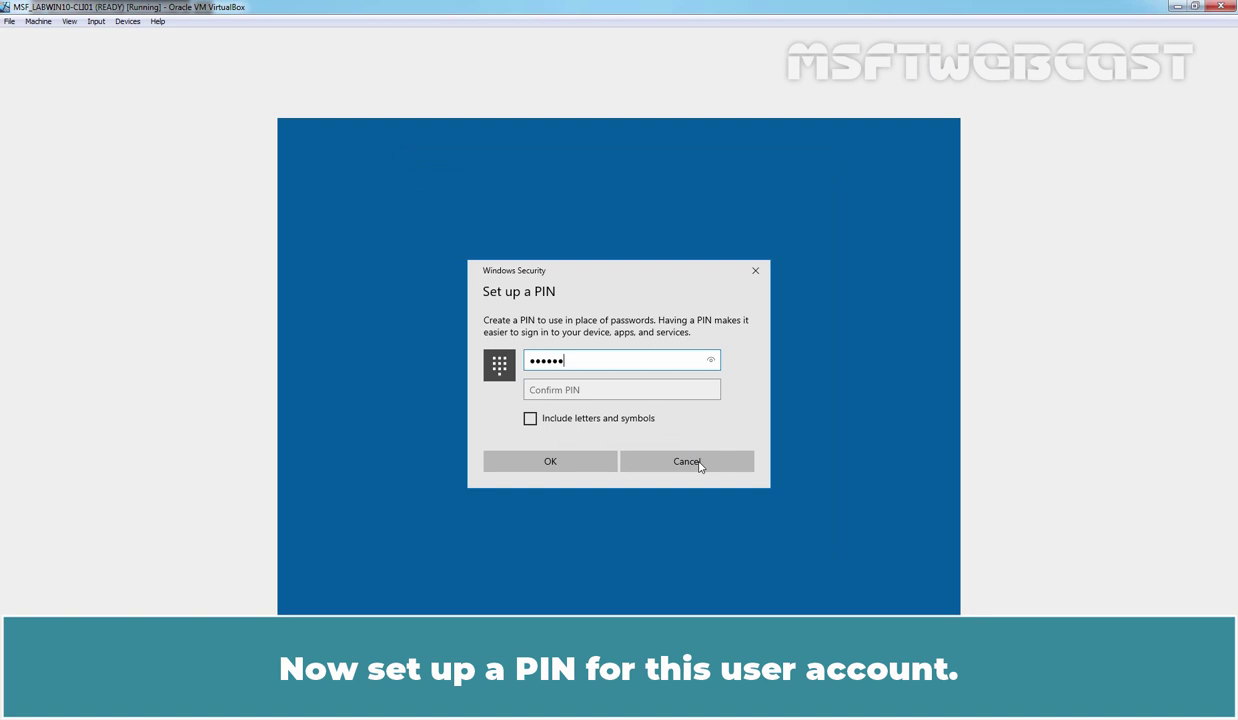
- Enter and confirm a new Windows Hello PIN
{"action": "key", "text": "Tab"}
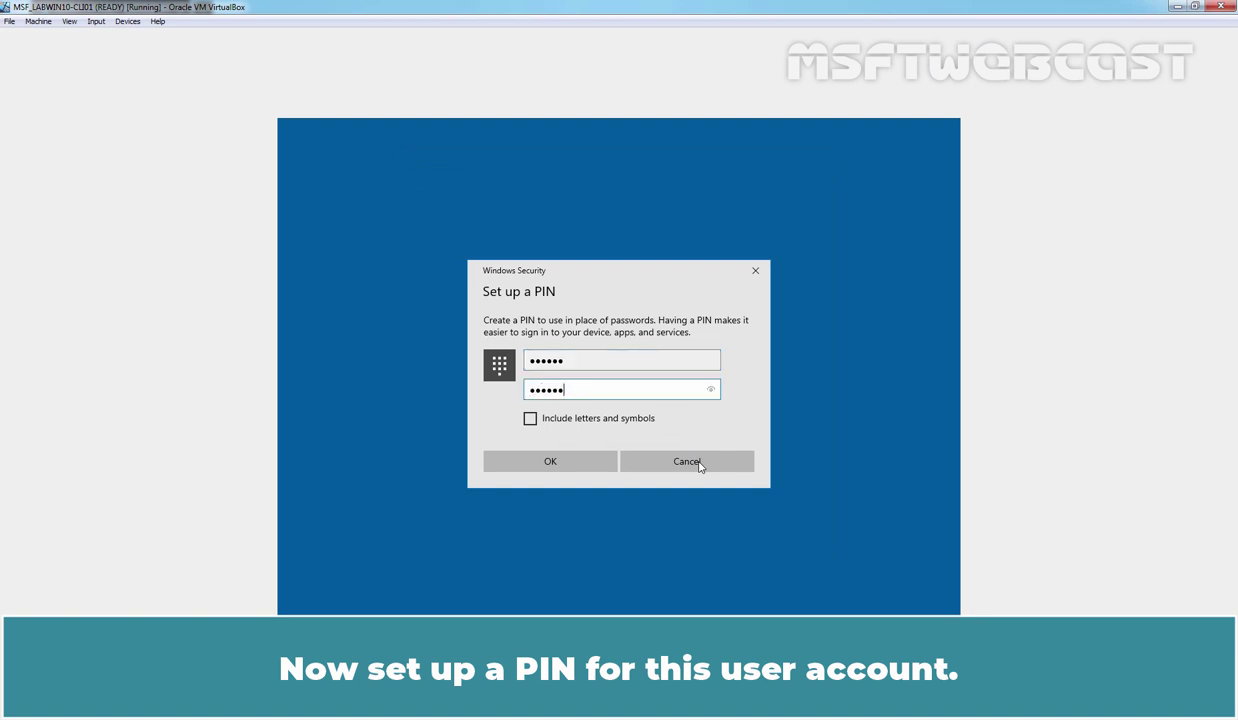
{"action": "left_click", "coordinate": [551, 461]}
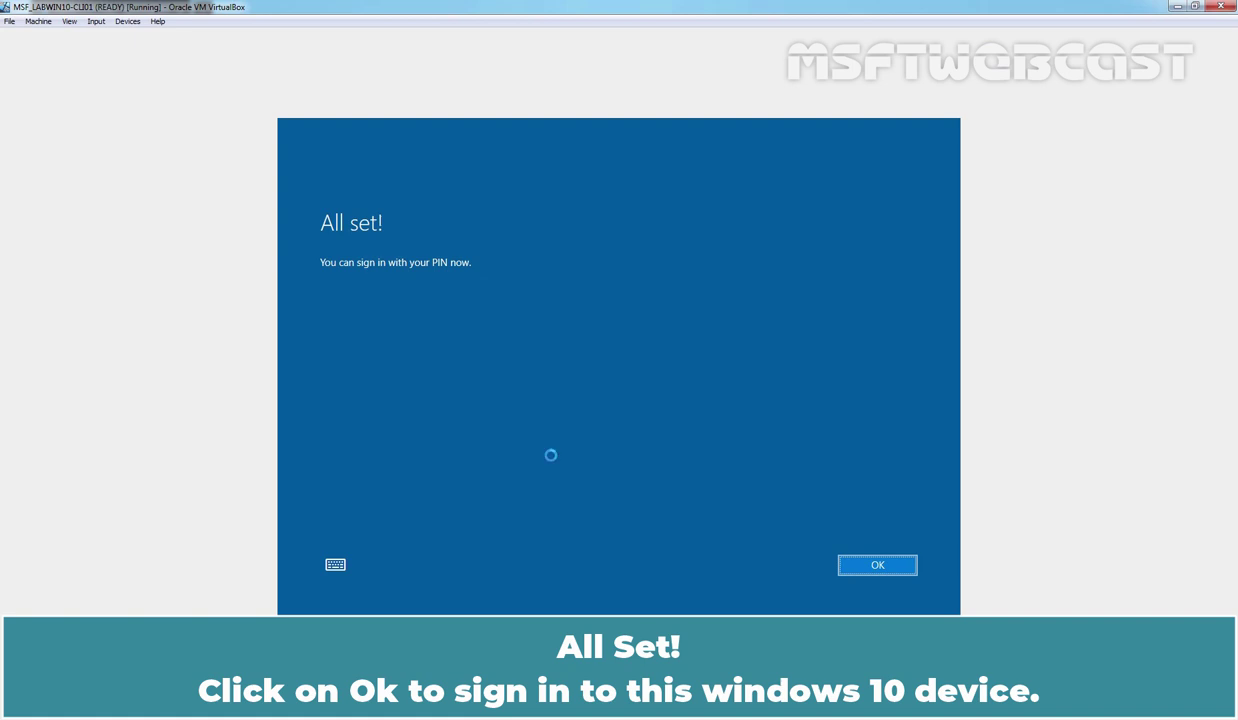
- Finish setup and check in the Start menu that the second test user is signed in
{"action": "left_click", "coordinate": [877, 566]}
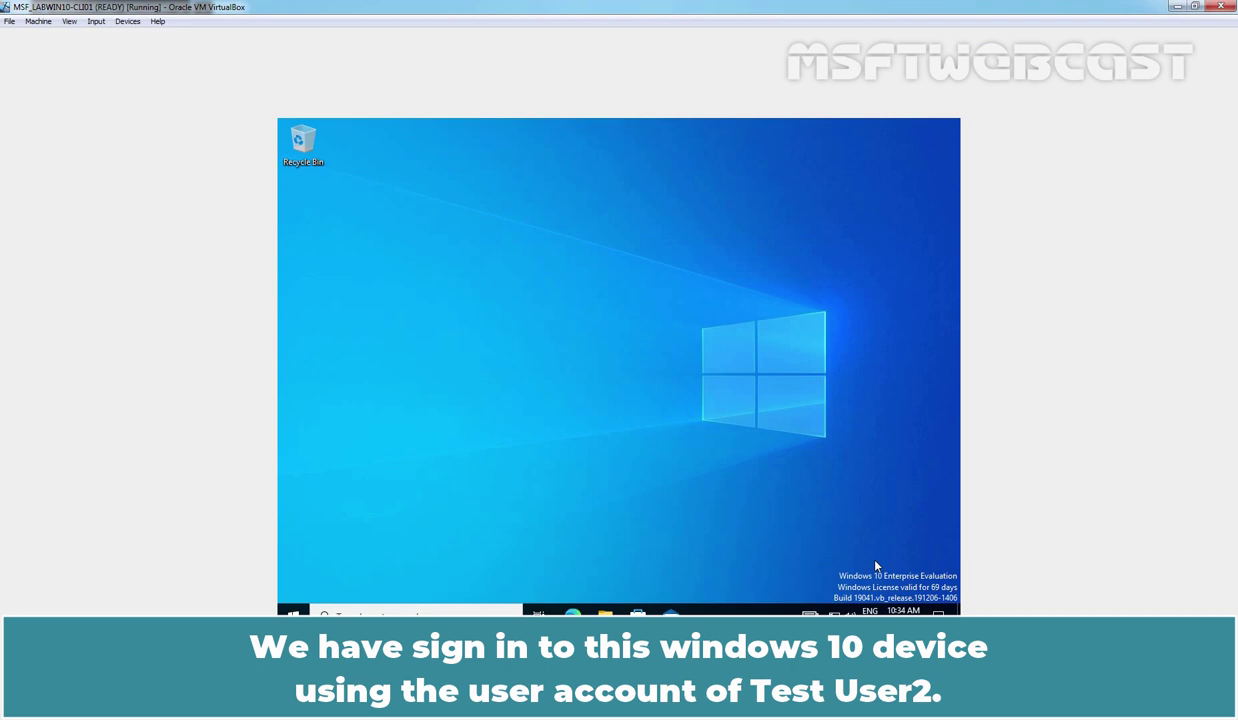
{"action": "key", "text": "super"}
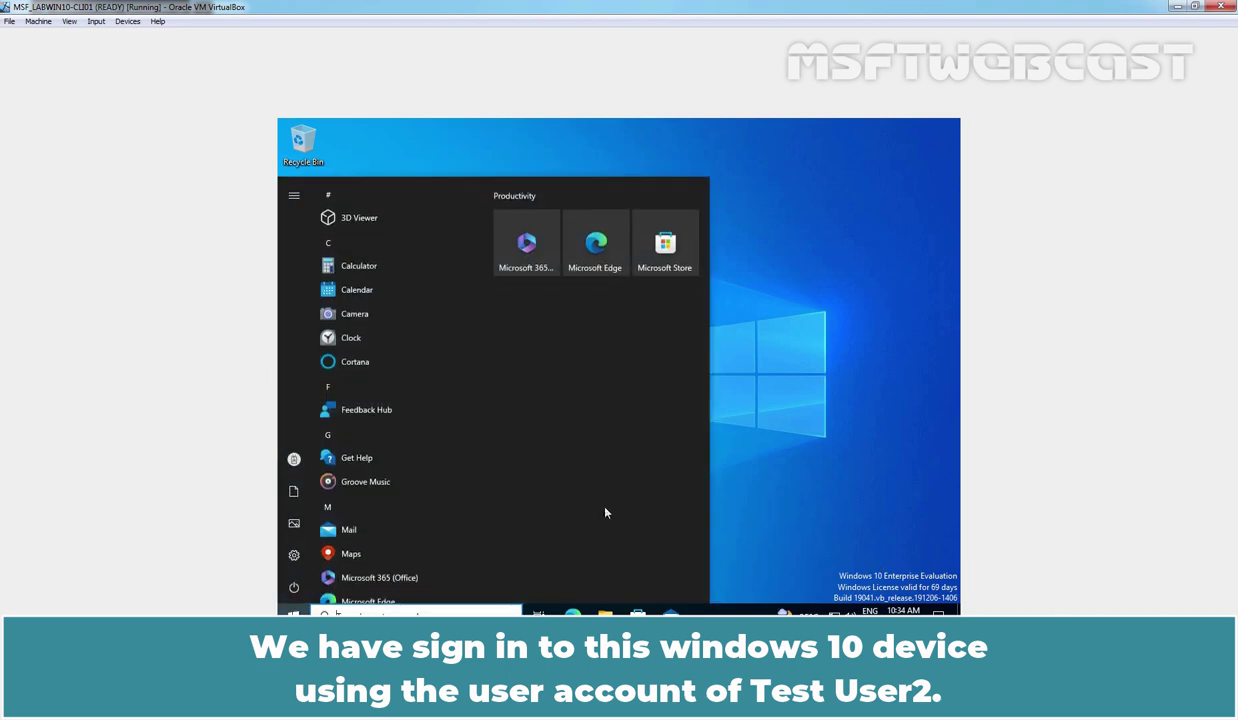
{"action": "left_click", "coordinate": [296, 460]}
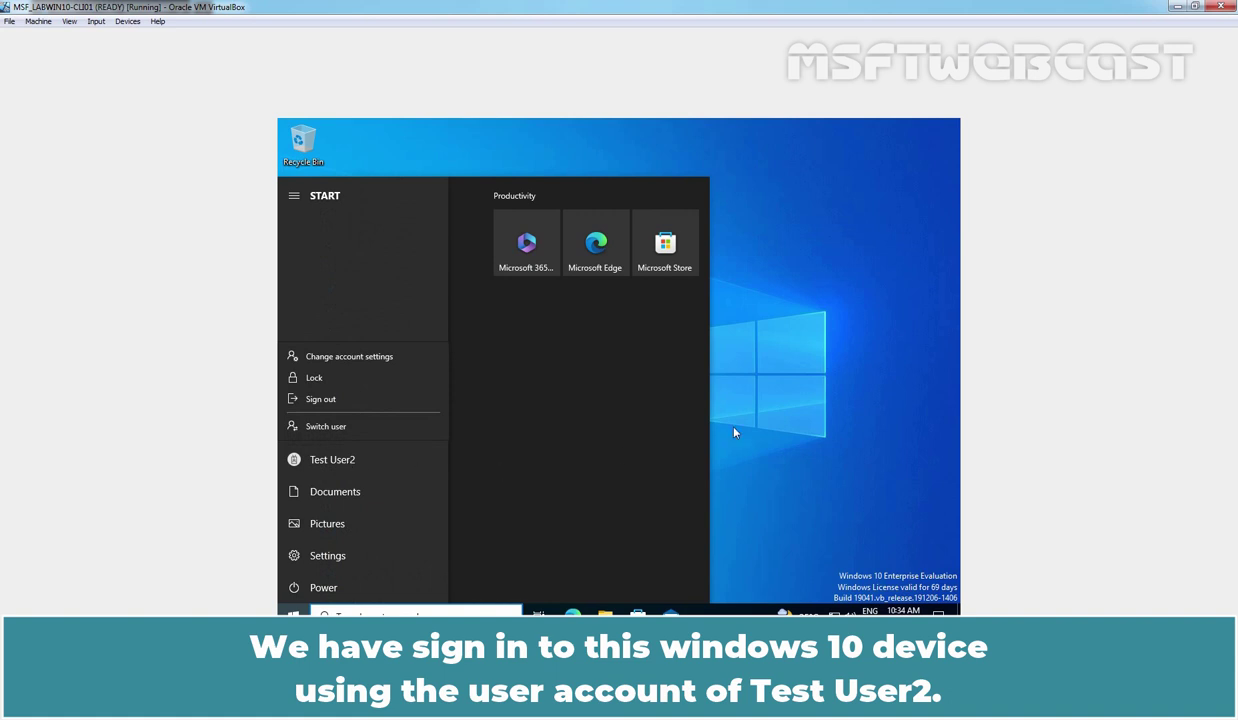
{"action": "key", "text": "Escape"}
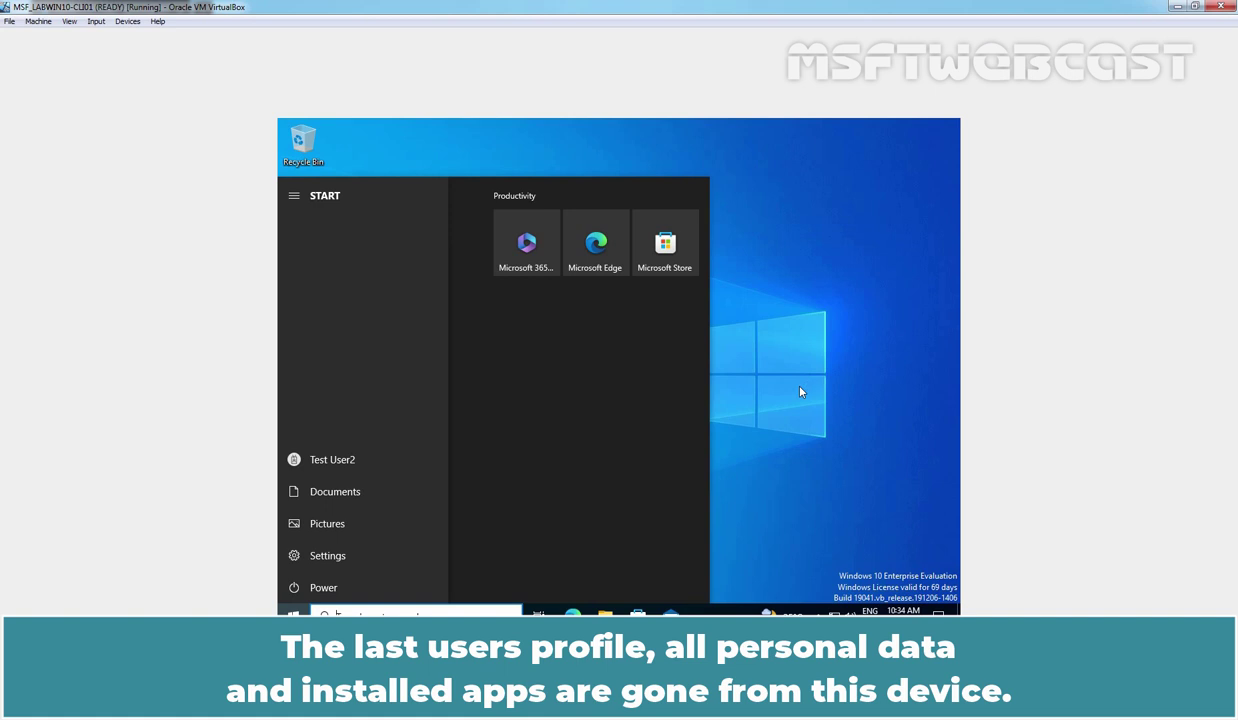
{"action": "key", "text": "Escape"}
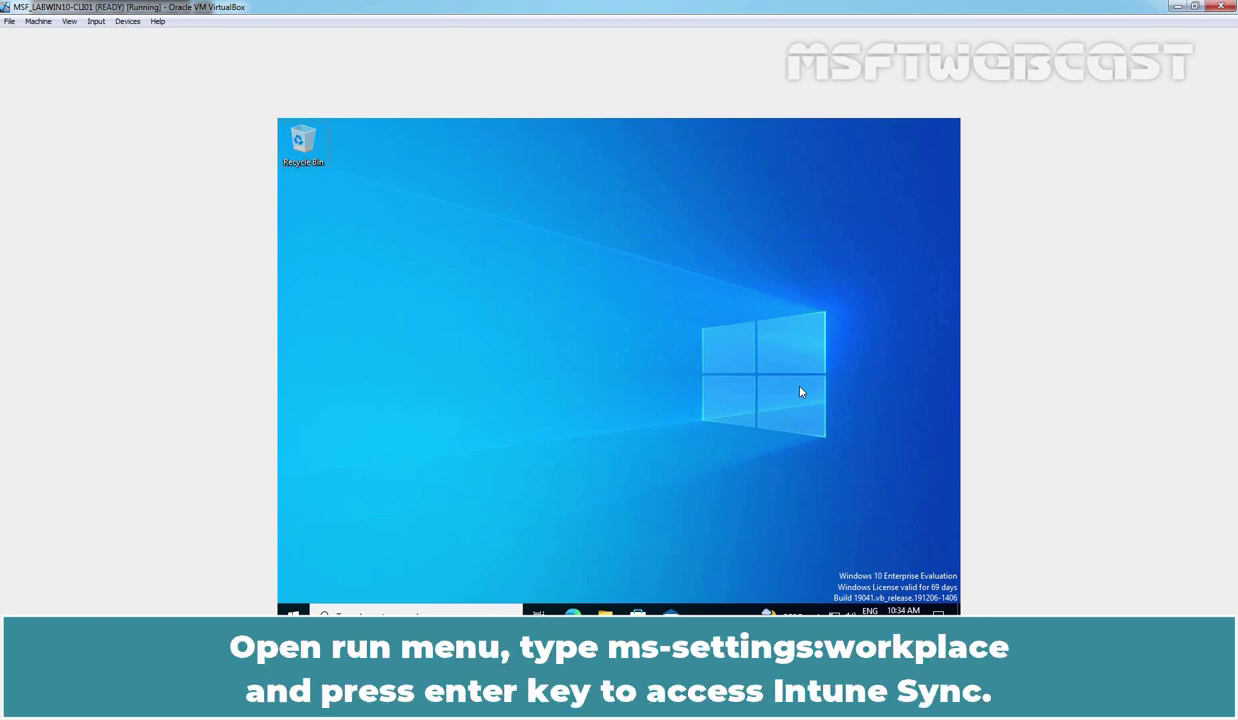
- Run ms-settings:workplace and sync the Azure AD work account from its management Info page
{"action": "key", "text": "super+r"}
{"action": "type", "text": "ms-s"}
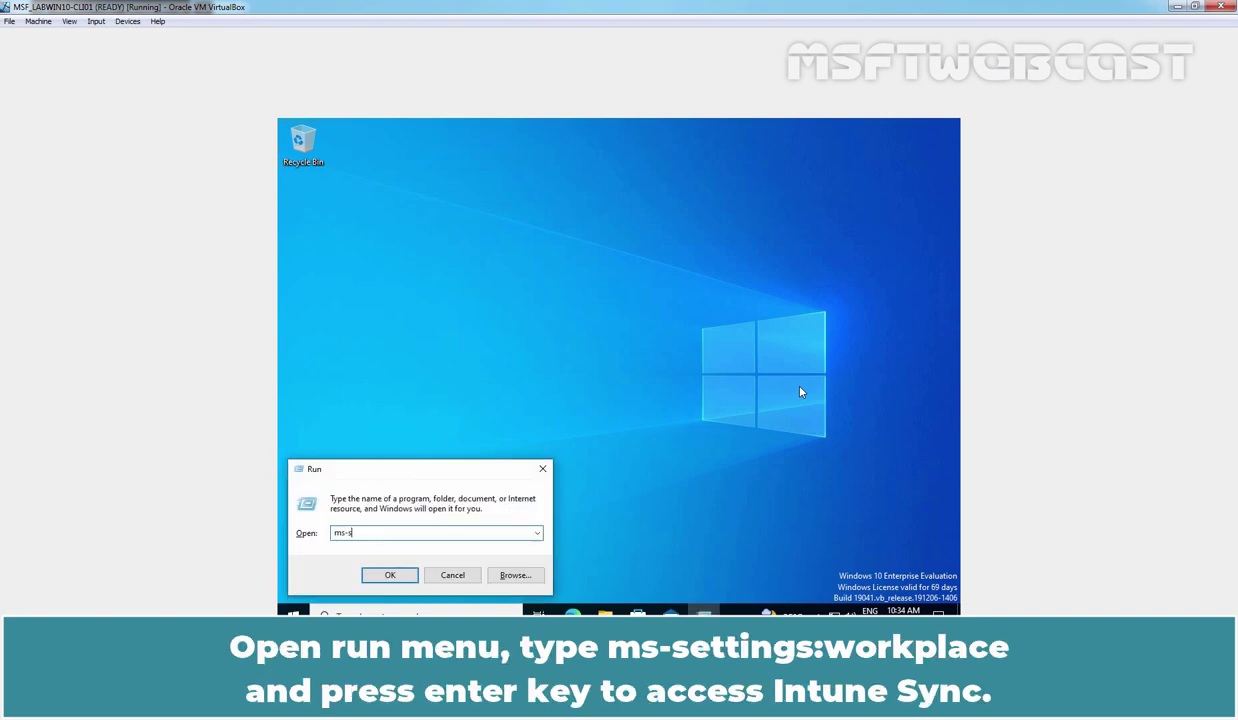
{"action": "type", "text": "ettings:workplace"}
{"action": "key", "text": "Return"}
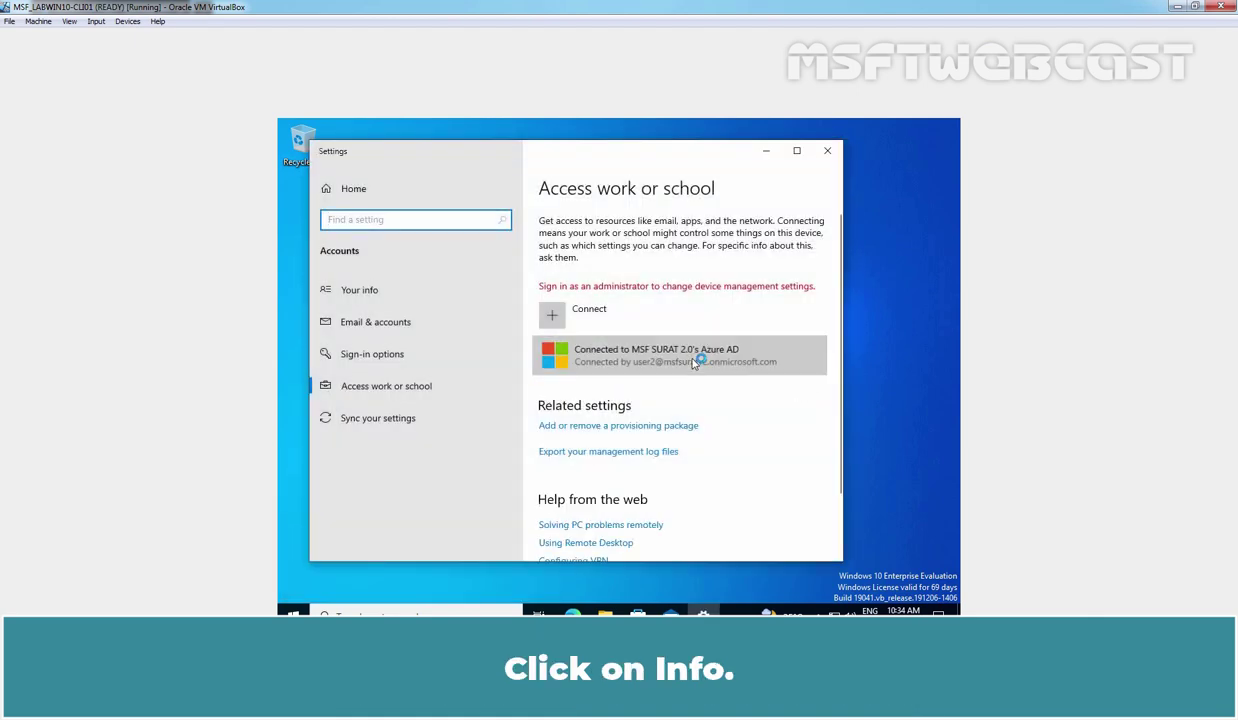
{"action": "left_click", "coordinate": [705, 356]}
{"action": "left_click", "coordinate": [716, 410]}
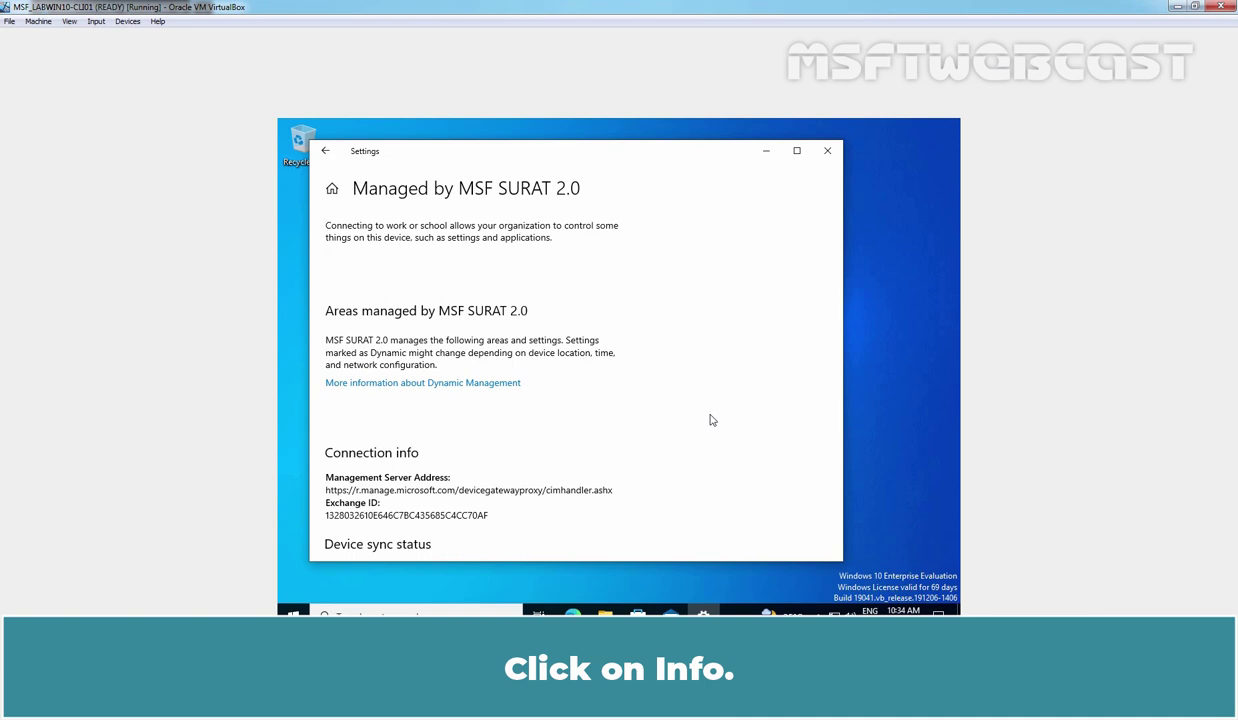
{"action": "scroll", "coordinate": [711, 420], "scroll_direction": "down", "scroll_amount": 3}
{"action": "scroll", "coordinate": [710, 420], "scroll_direction": "down", "scroll_amount": 1}
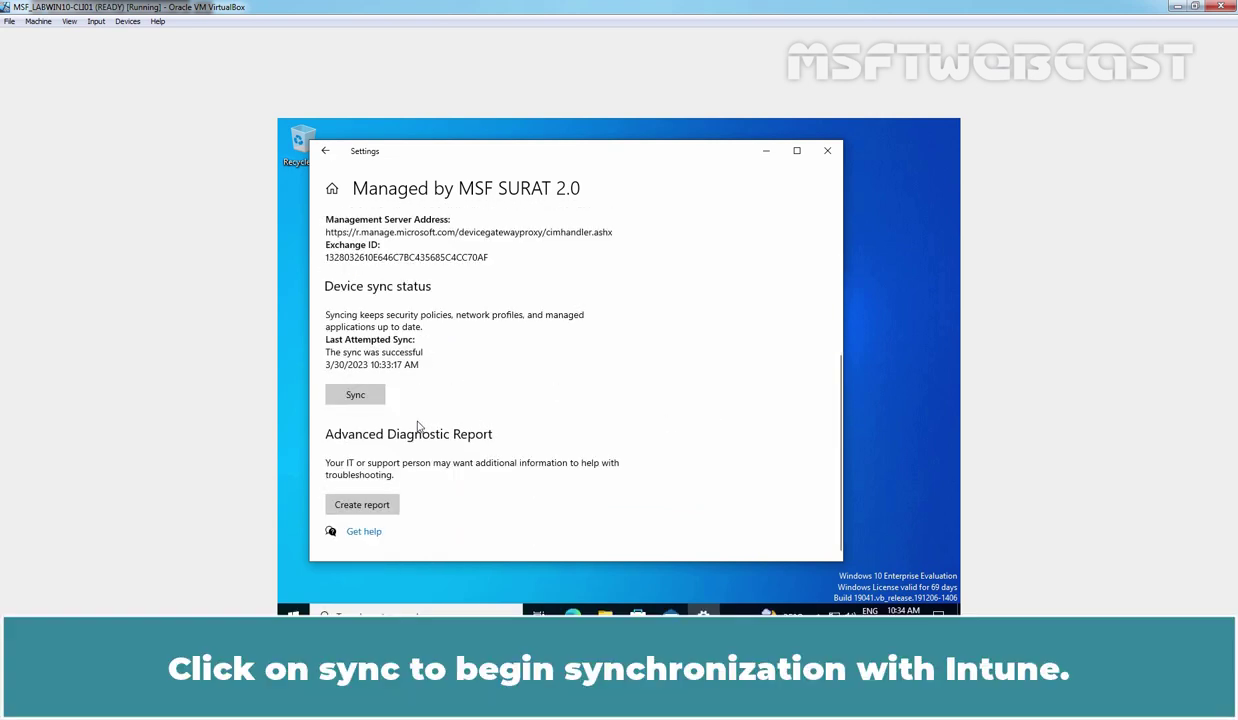
{"action": "left_click", "coordinate": [355, 395]}
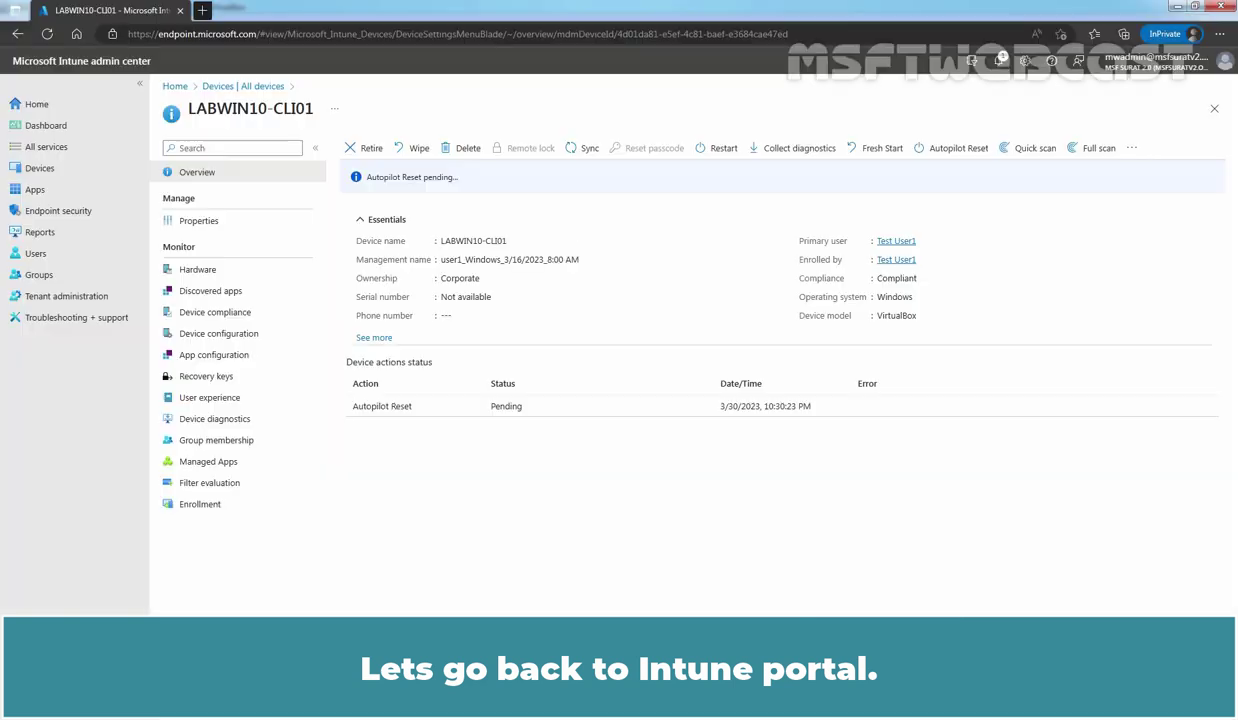
- Return to All devices and refresh to confirm LABWIN10-CLI01's new check-in and primary user
{"action": "left_click", "coordinate": [263, 86]}
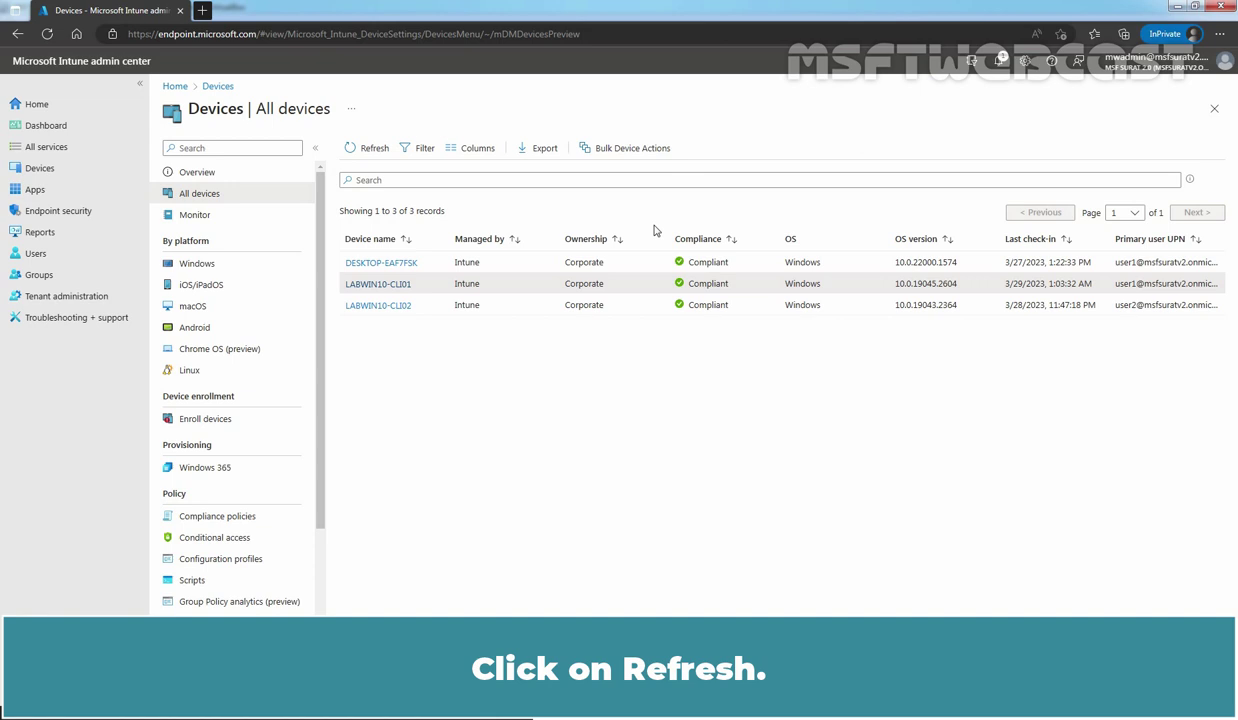
{"action": "left_click", "coordinate": [369, 151]}
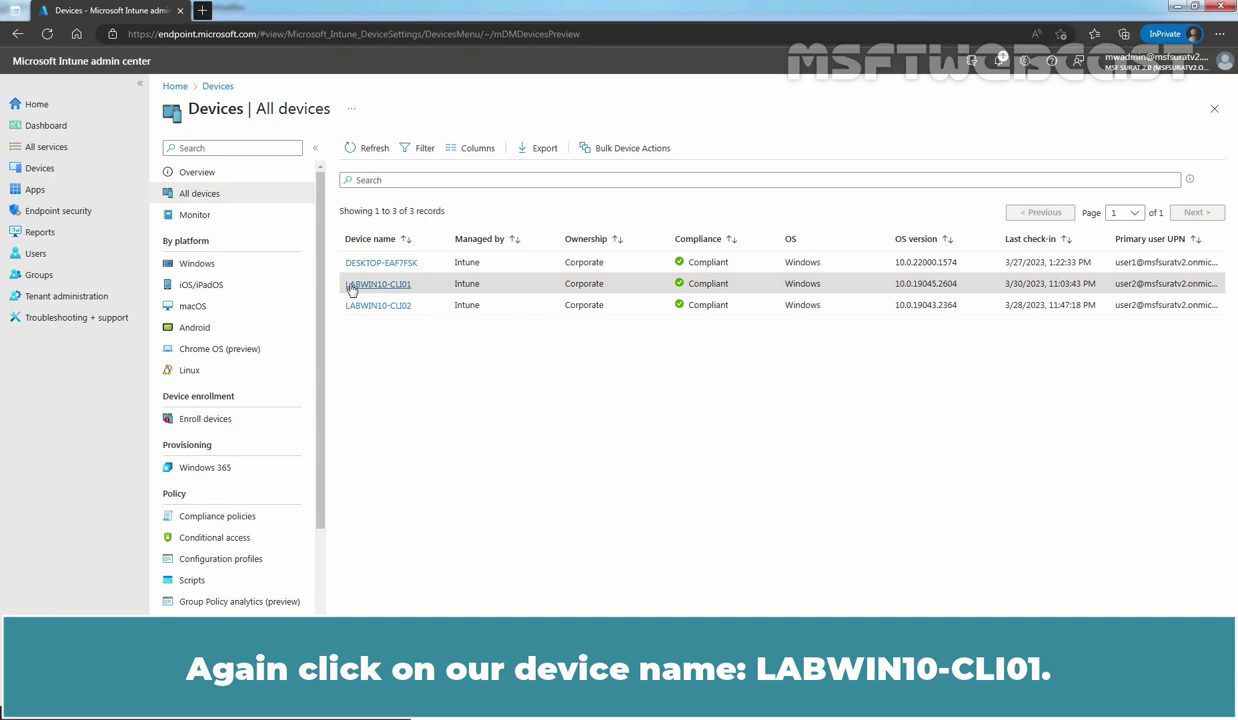
- Open LABWIN10-CLI01's device Overview to check the Autopilot Reset status and primary user
{"action": "left_click", "coordinate": [384, 288]}
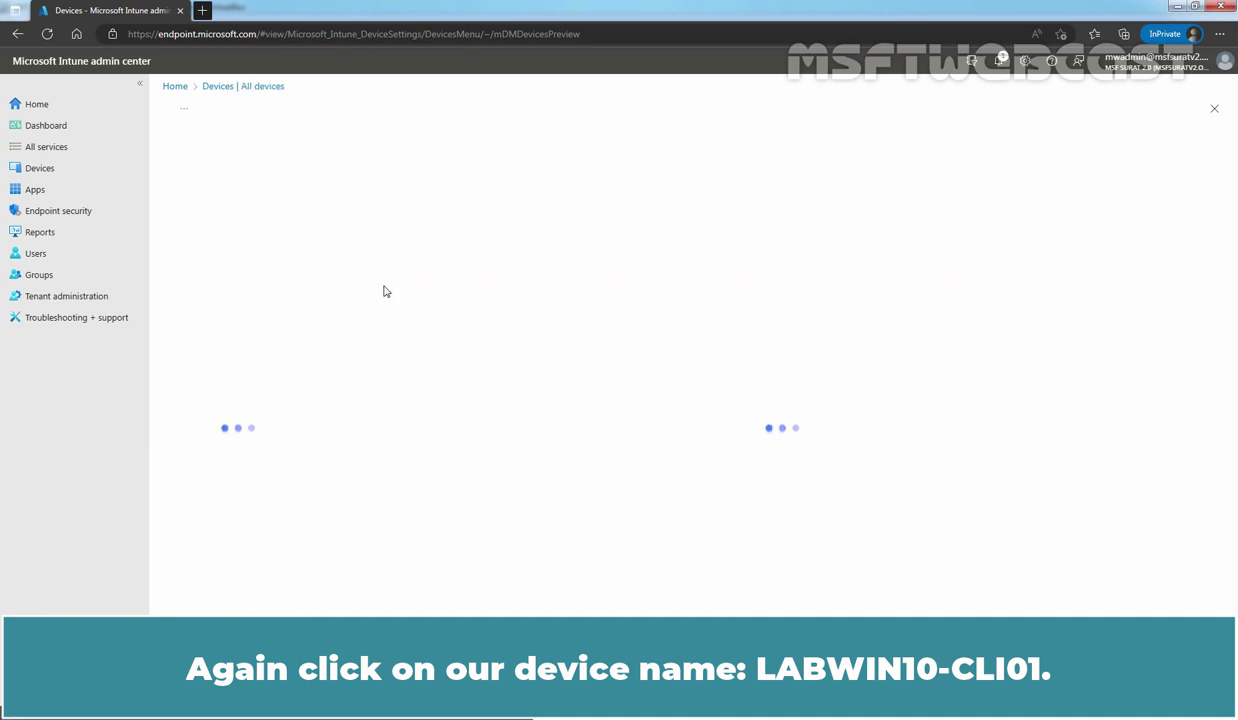